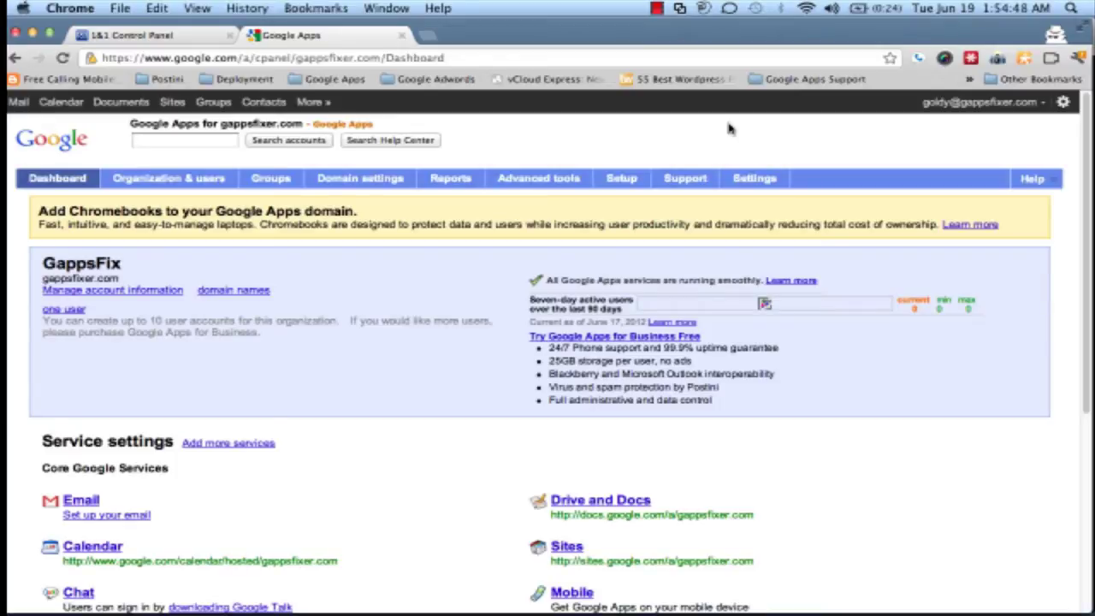
Open the Gmail setup for gappsfixer.com in the setup wizard and route its mail through Google servers
click(625, 187)
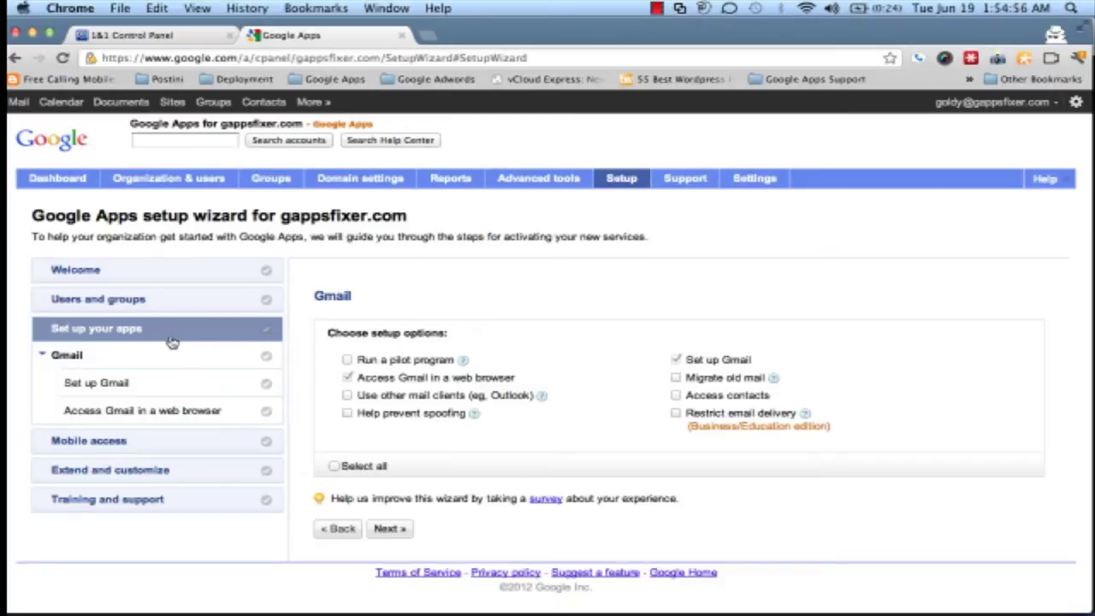
click(174, 389)
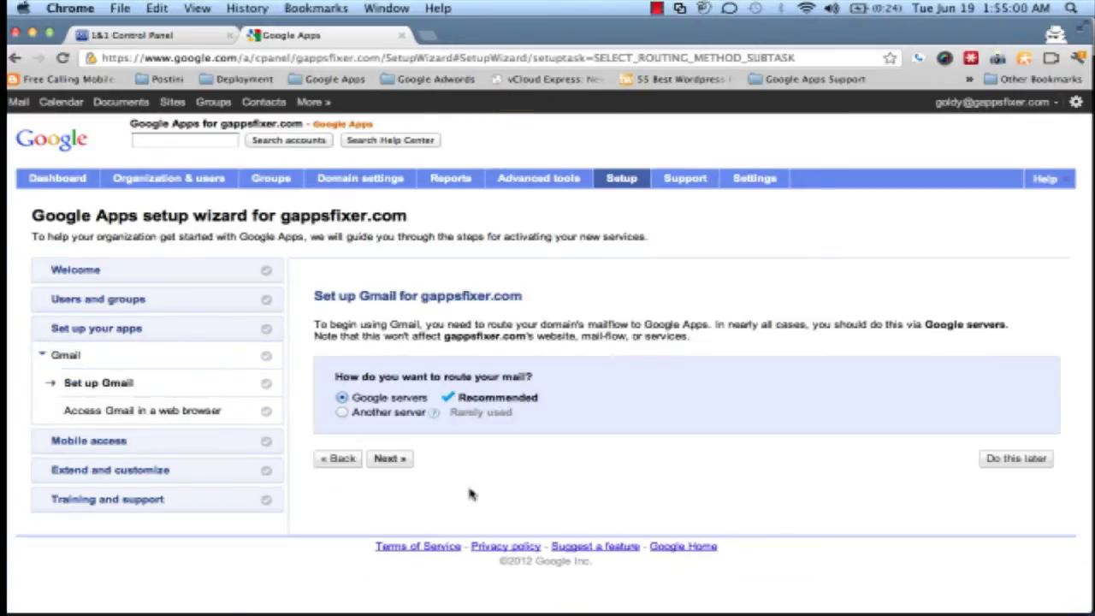
click(388, 463)
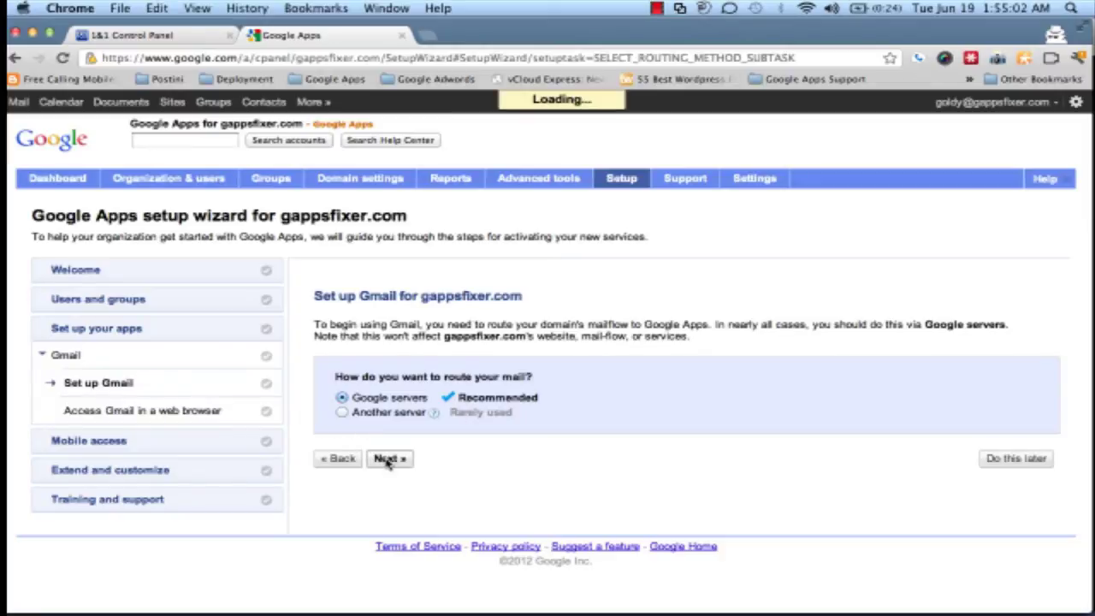
Choose 1and1.com as the domain host and continue to its MX record instructions
scroll(516, 484, down, 2)
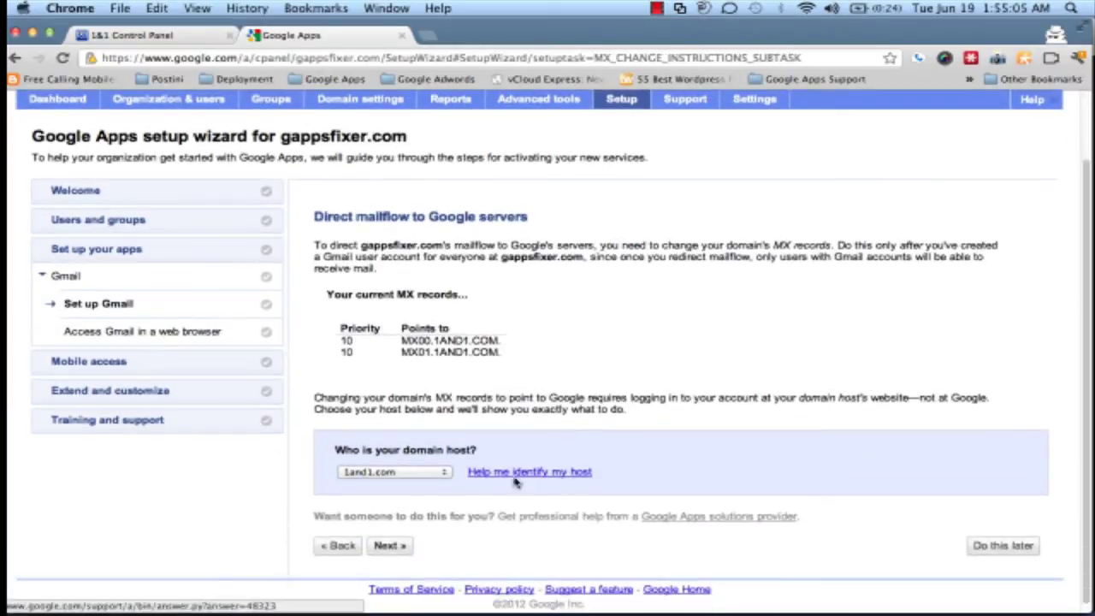
click(441, 476)
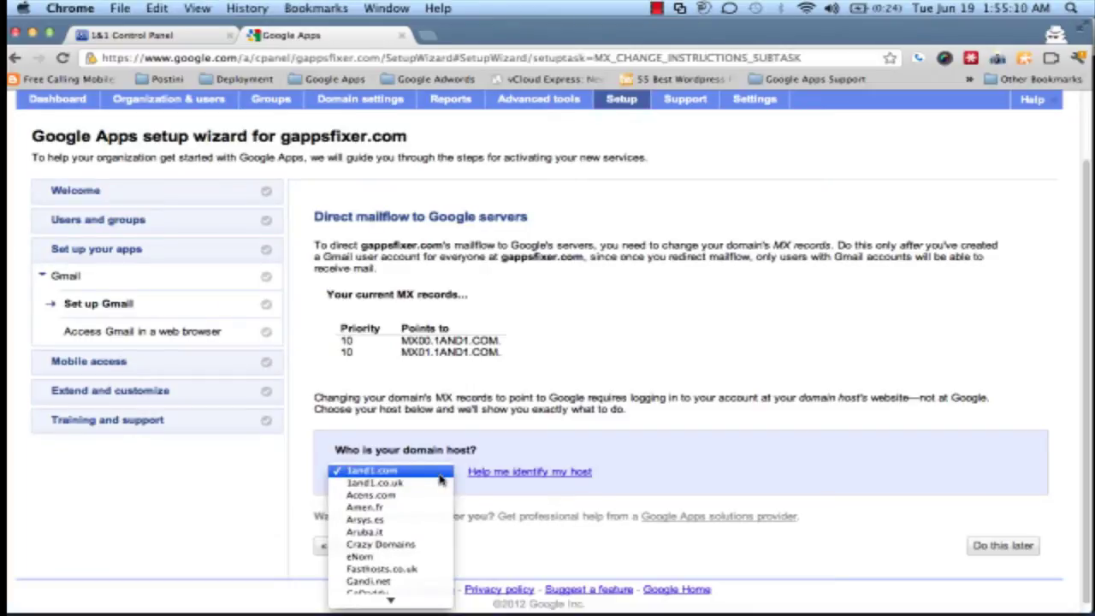
click(442, 472)
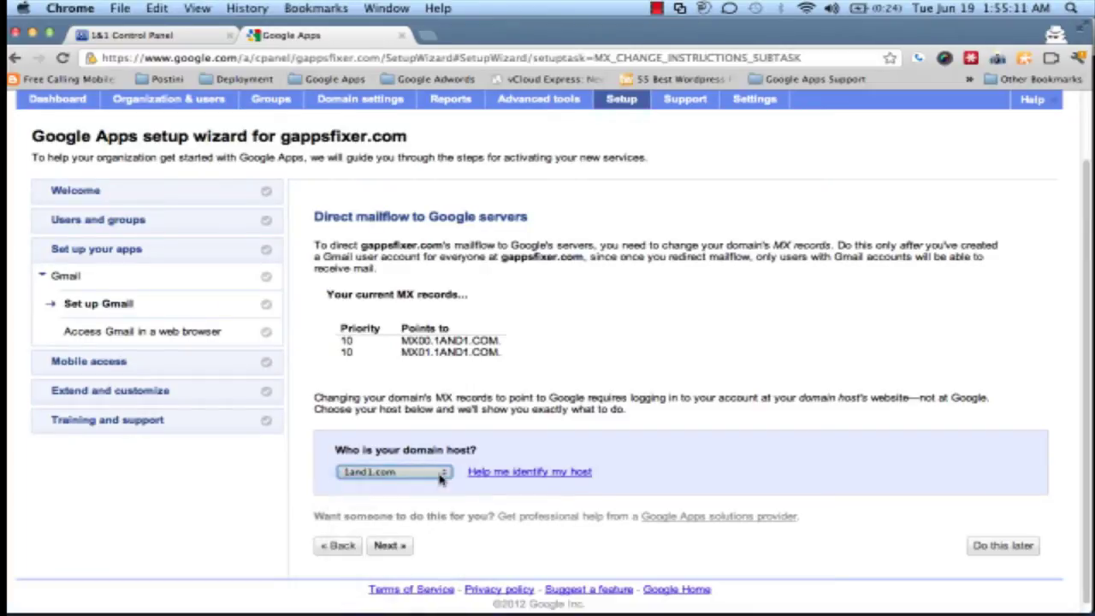
click(390, 546)
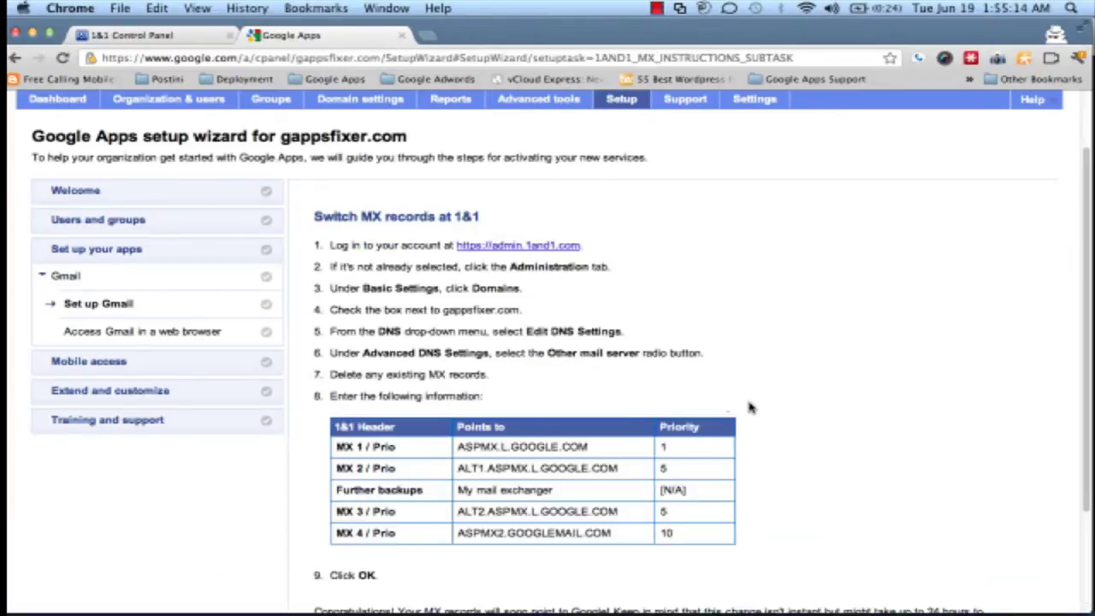
Copy the MX 1 server address ASPMX.L.GOOGLE.COM from the instructions table
scroll(751, 408, down, 2)
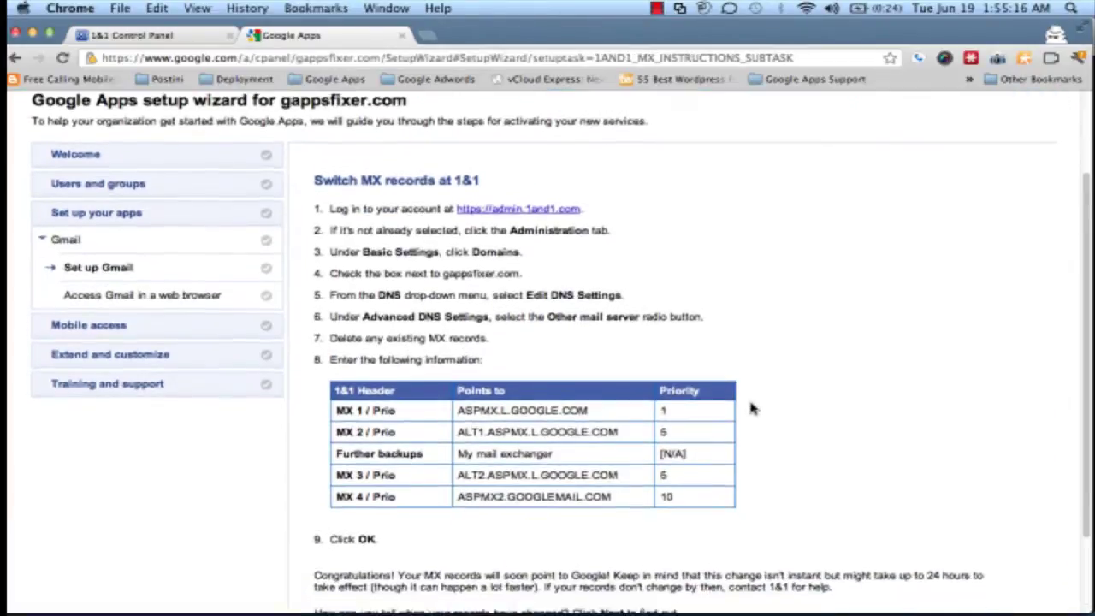
scroll(751, 408, down, 2)
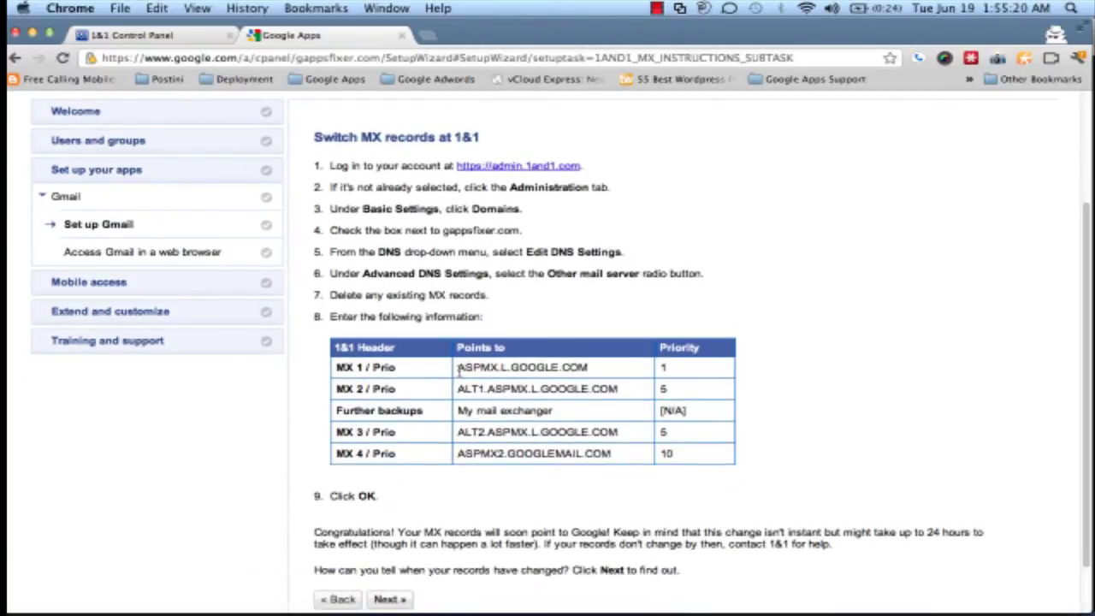
triple_click(552, 366)
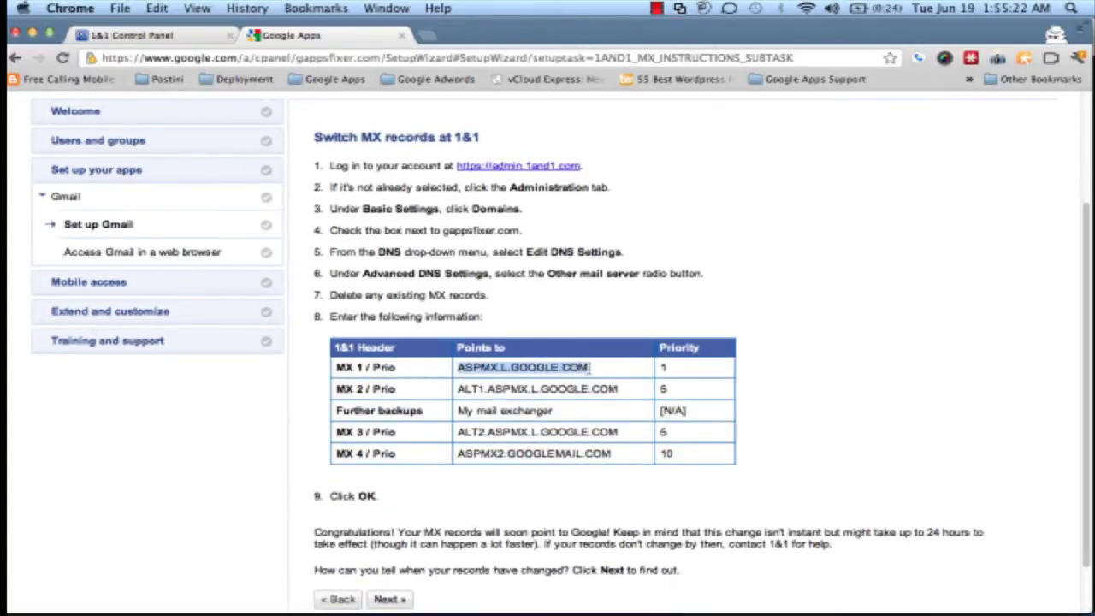
right_click(577, 370)
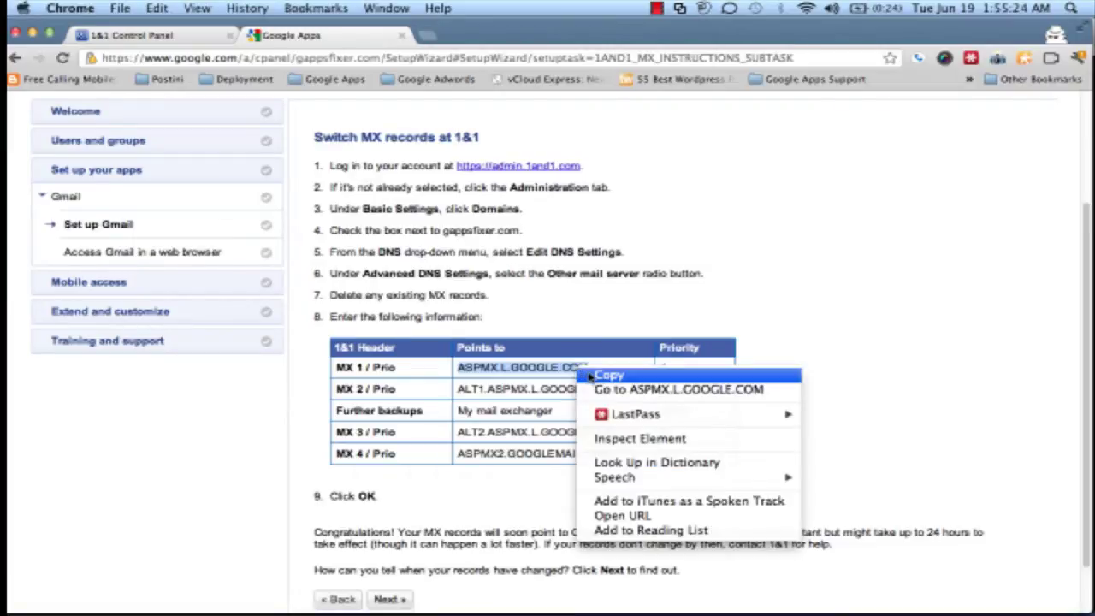
click(609, 375)
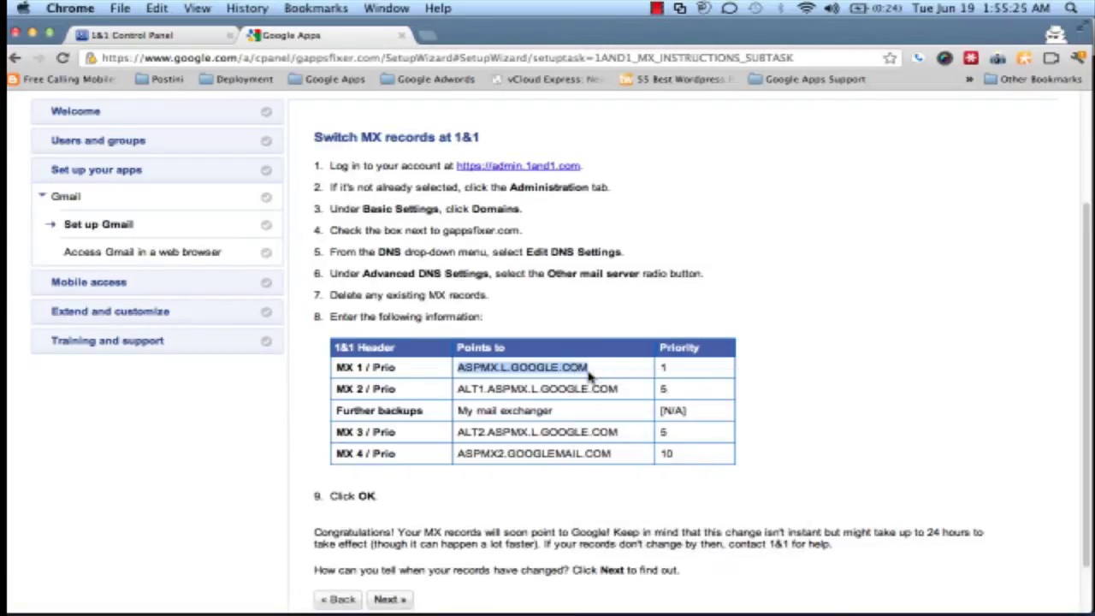
Switch to the 1&1 Control Panel and open the DNS settings of gappsfixer.com for editing
click(169, 39)
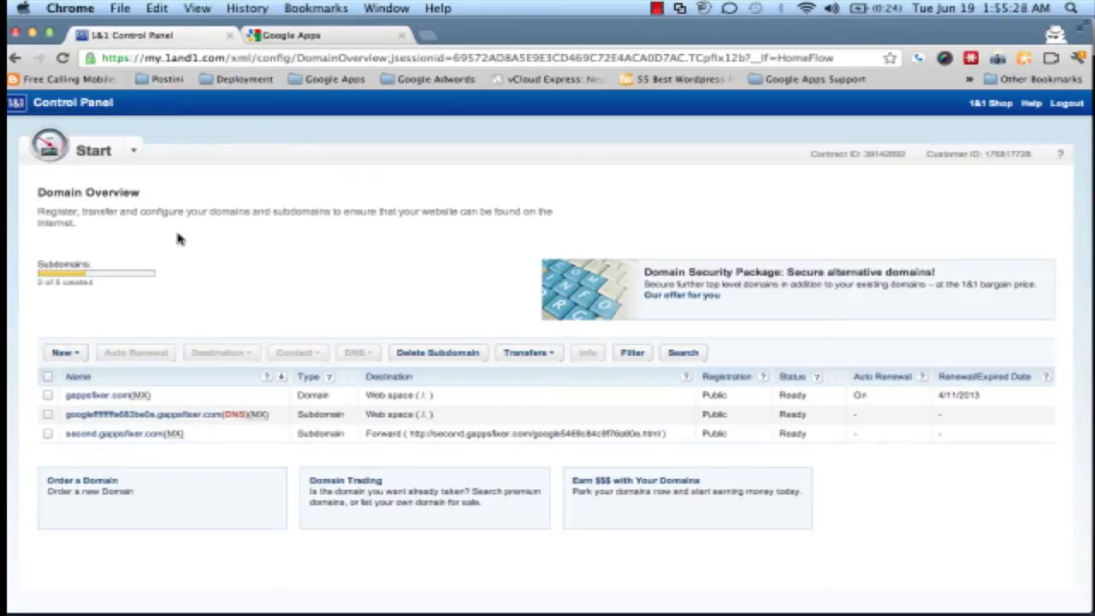
click(48, 396)
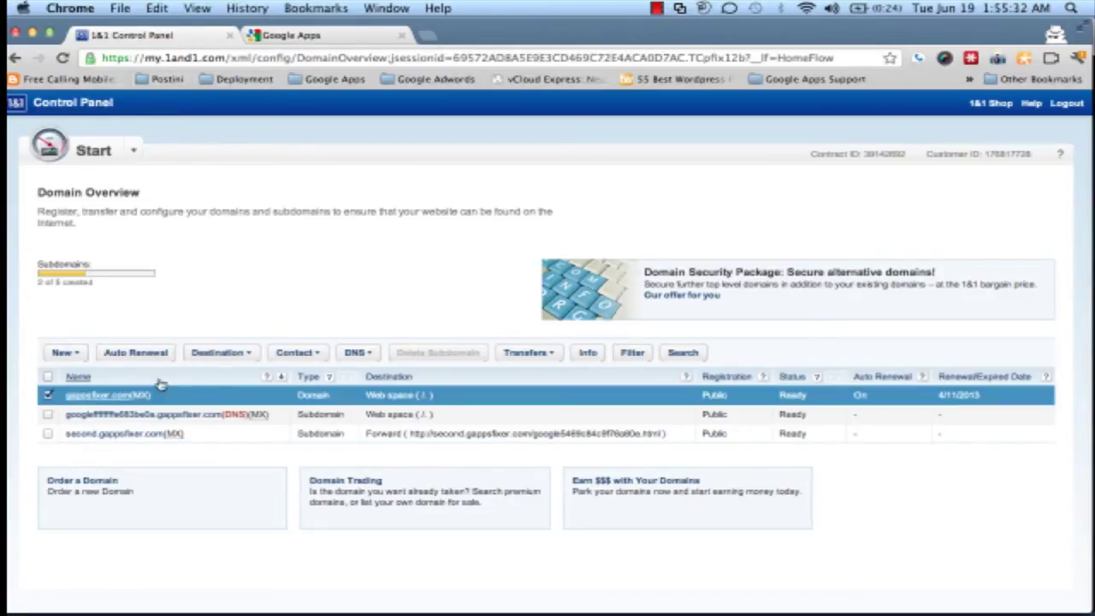
click(360, 354)
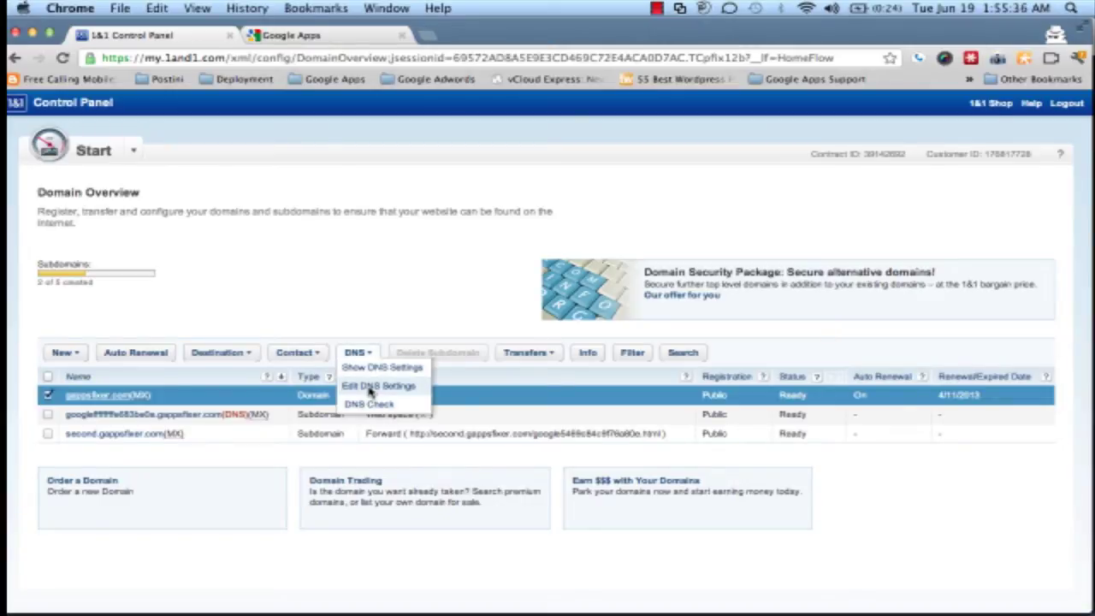
click(371, 390)
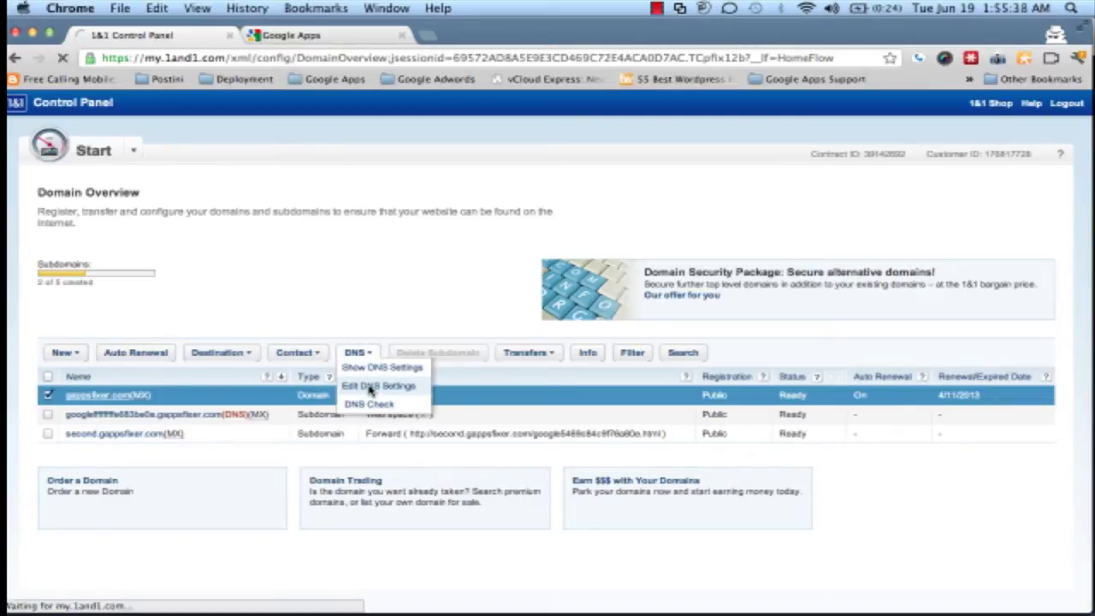
Set the domain's mail exchanger (MX record) to Other mail server
scroll(370, 392, down, 1)
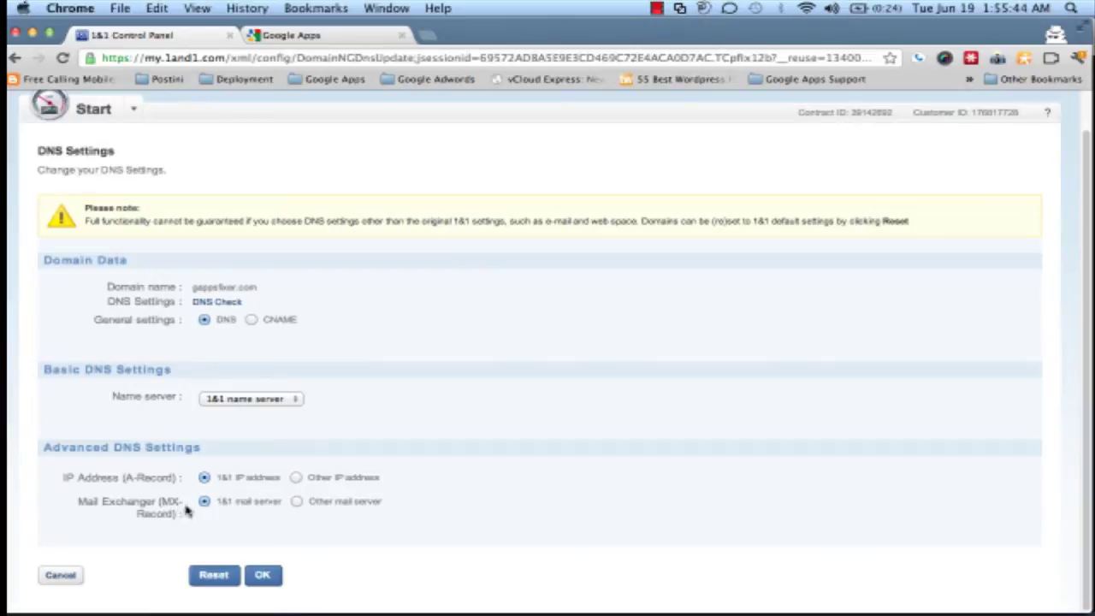
click(297, 502)
scroll(488, 500, down, 3)
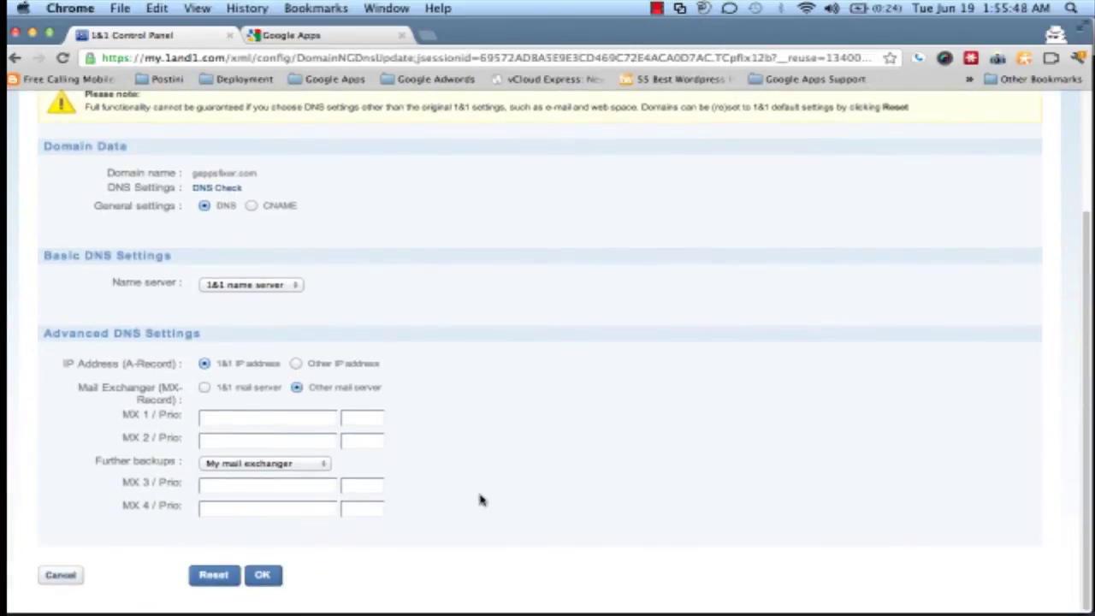
Paste ASPMX.L.GOOGLE.COM as the MX 1 server and set its priority to 10
click(274, 416)
right_click(274, 416)
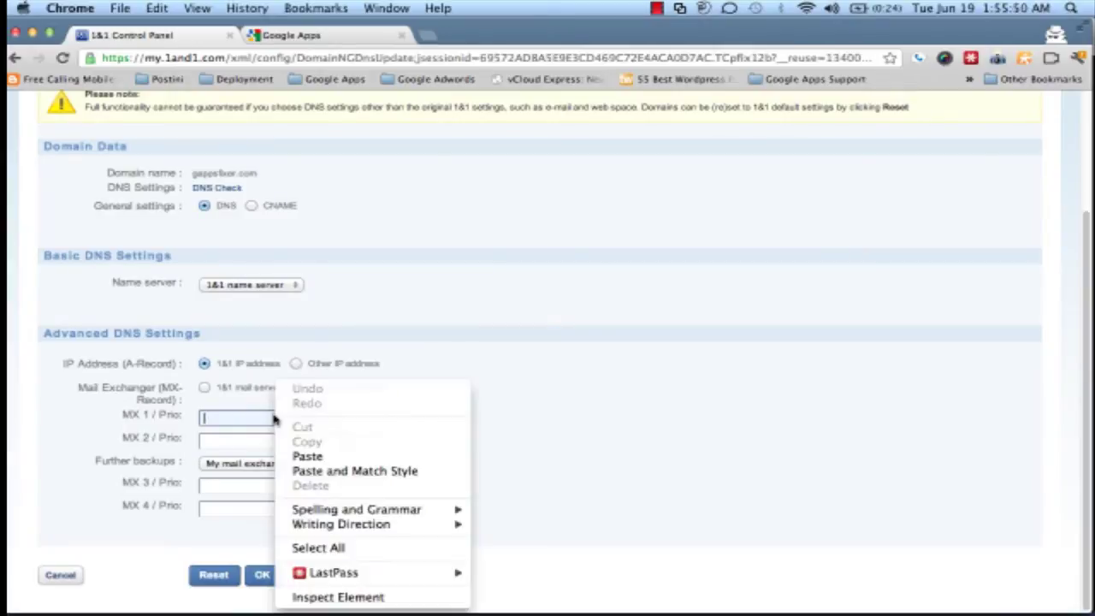
click(297, 459)
click(360, 420)
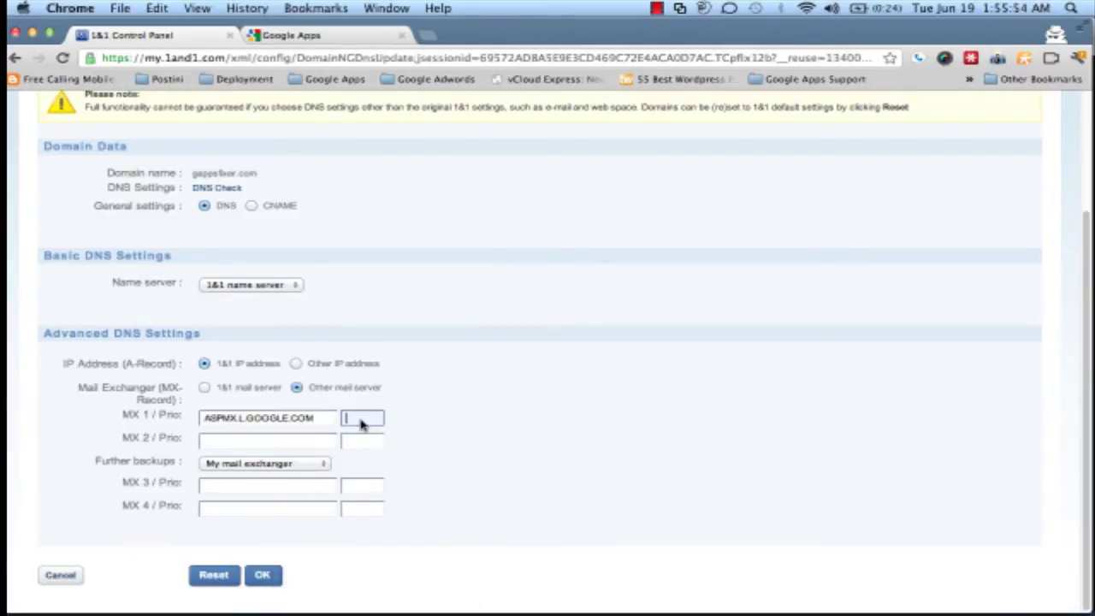
text(1)
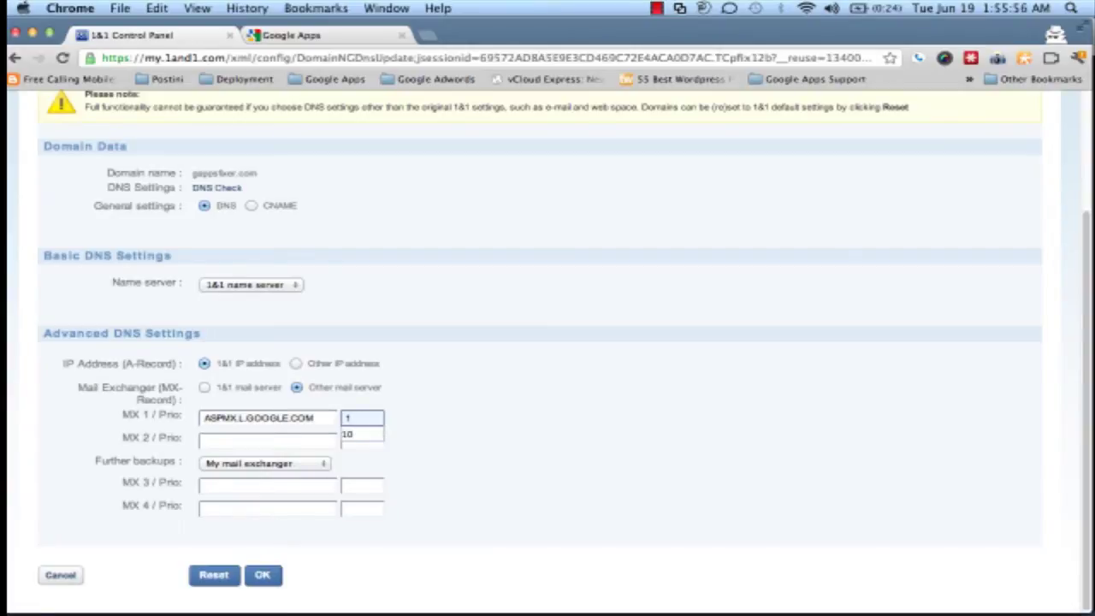
text(0)
Copy the MX 2 server address ALT1.ASPMX.L.GOOGLE.COM from the Google Apps setup instructions
click(296, 442)
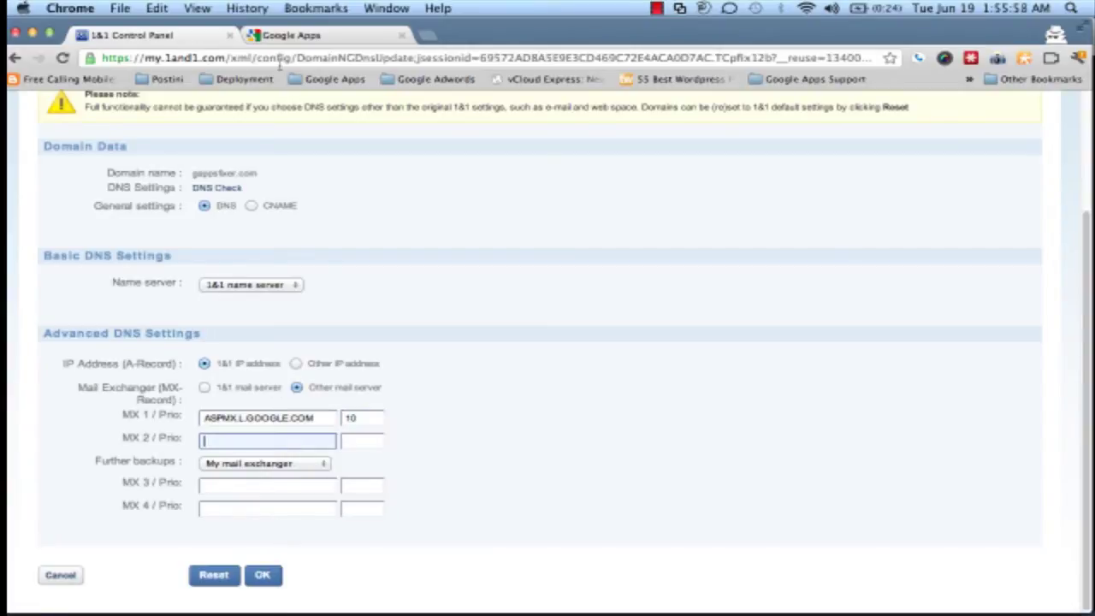
click(291, 38)
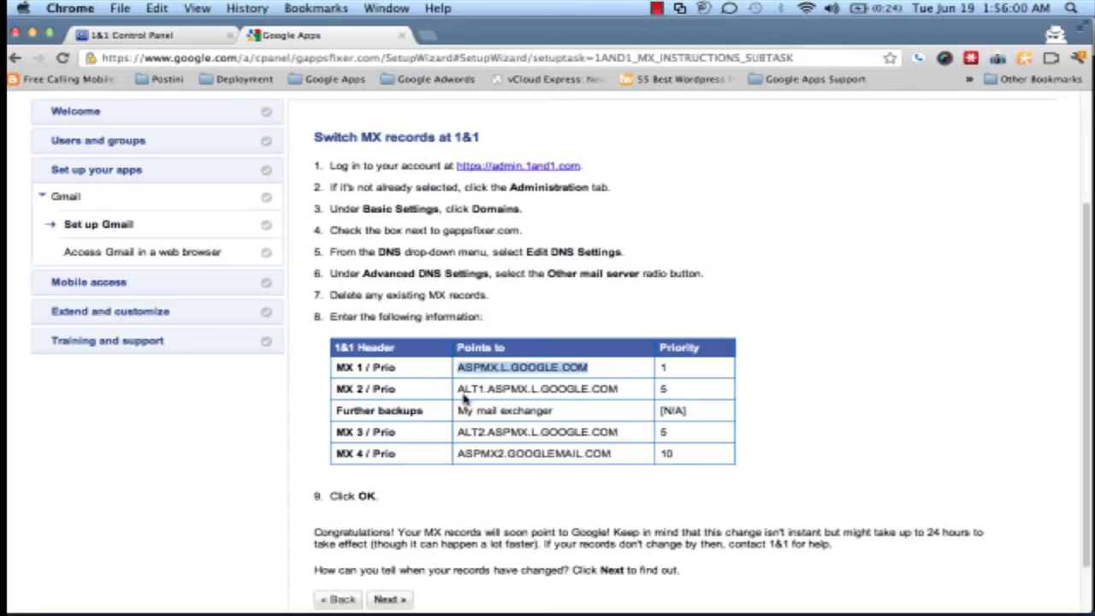
drag(458, 389, 618, 387)
right_click(616, 392)
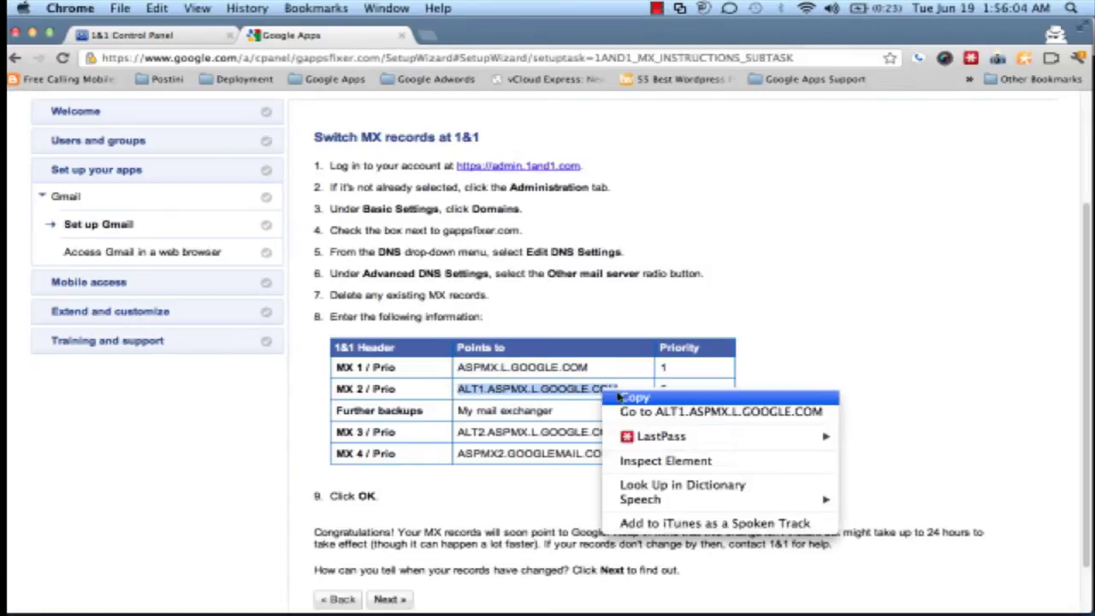
click(621, 398)
Back in the 1&1 Control Panel, paste ALT1.ASPMX.L.GOOGLE.COM as the MX 2 server with priority 20
click(186, 41)
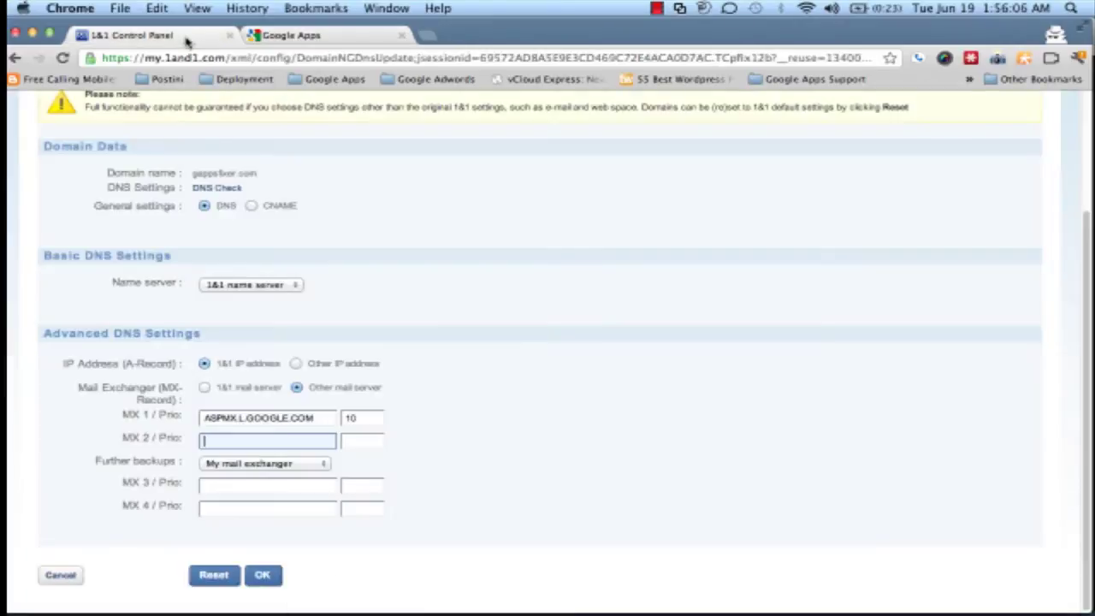
right_click(264, 440)
click(285, 458)
click(355, 445)
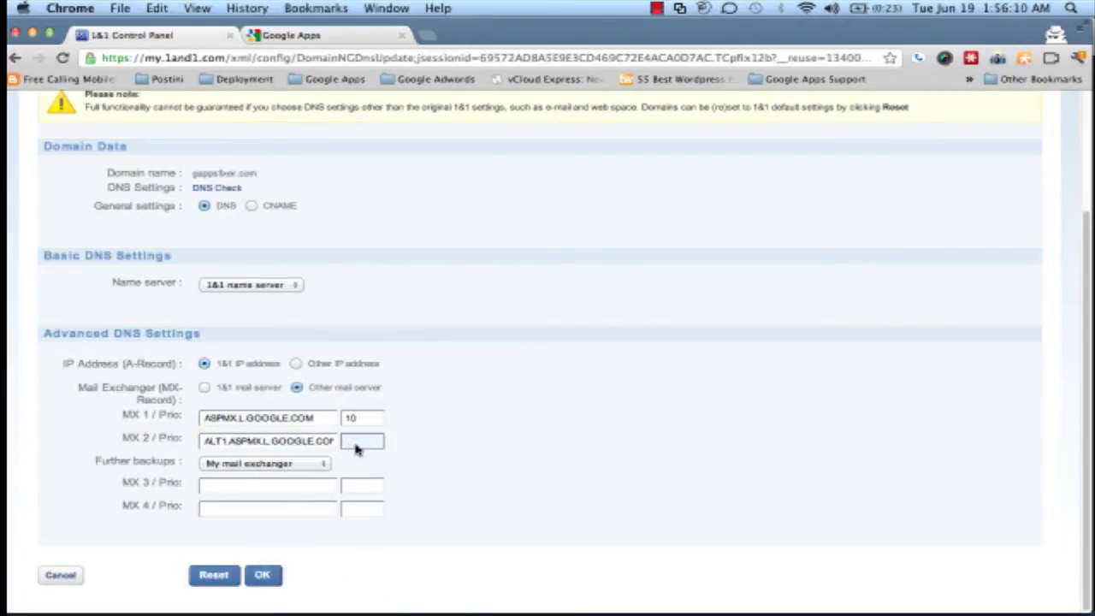
text(20)
Copy the MX 3 server address ALT2.ASPMX.L.GOOGLE.COM from the Google Apps setup instructions
click(293, 488)
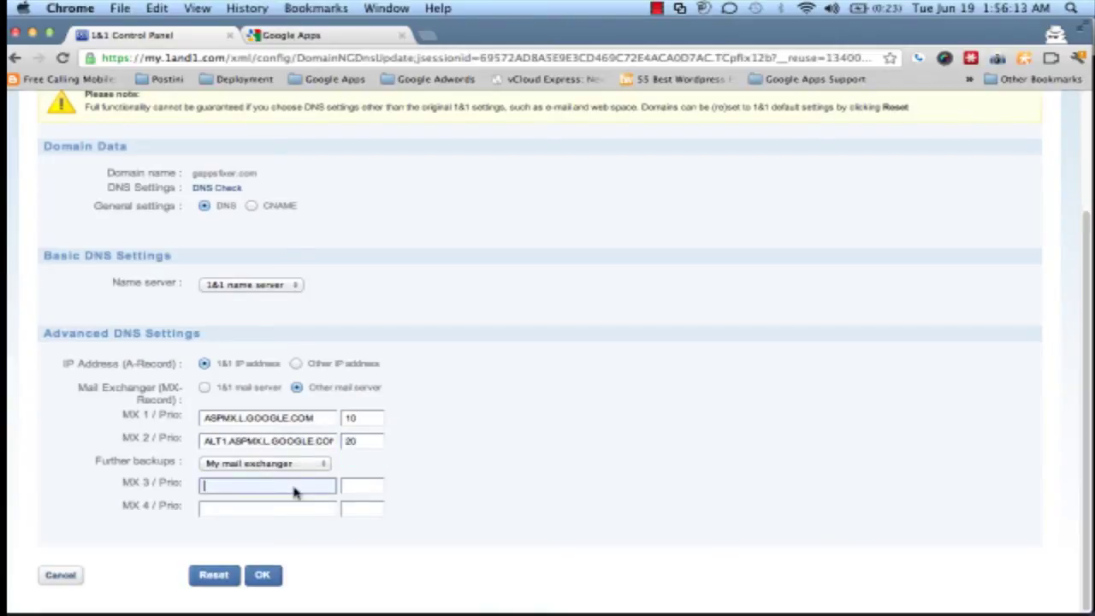
click(261, 36)
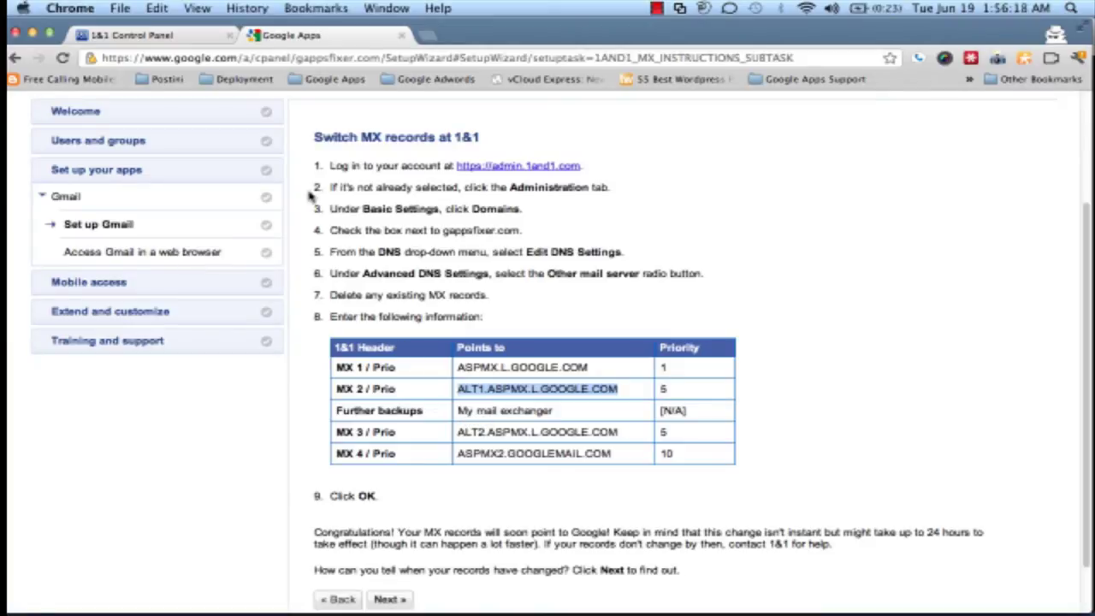
click(137, 36)
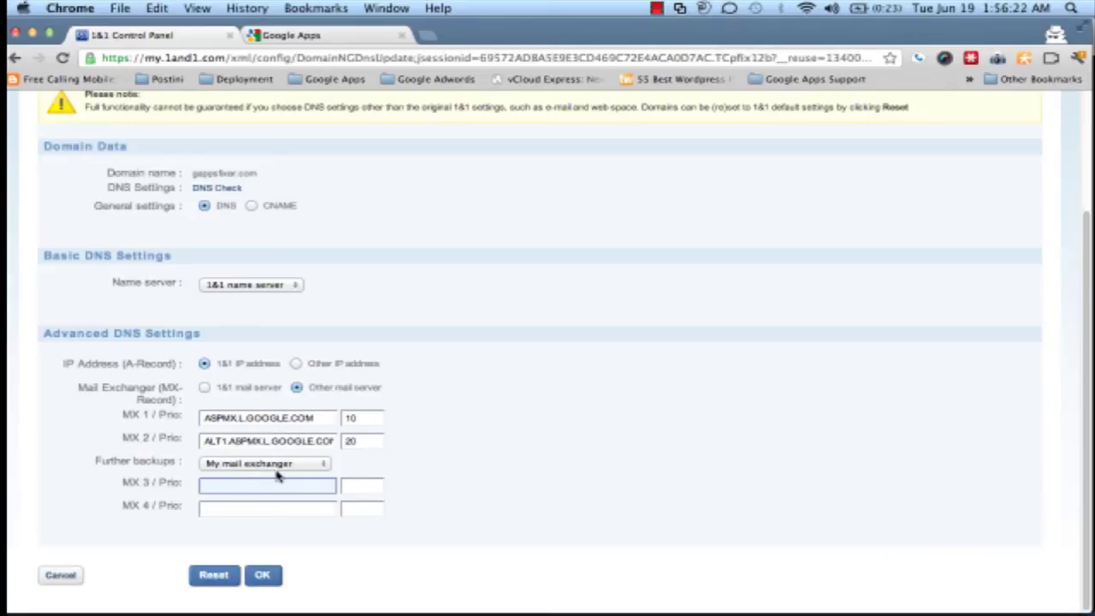
click(315, 38)
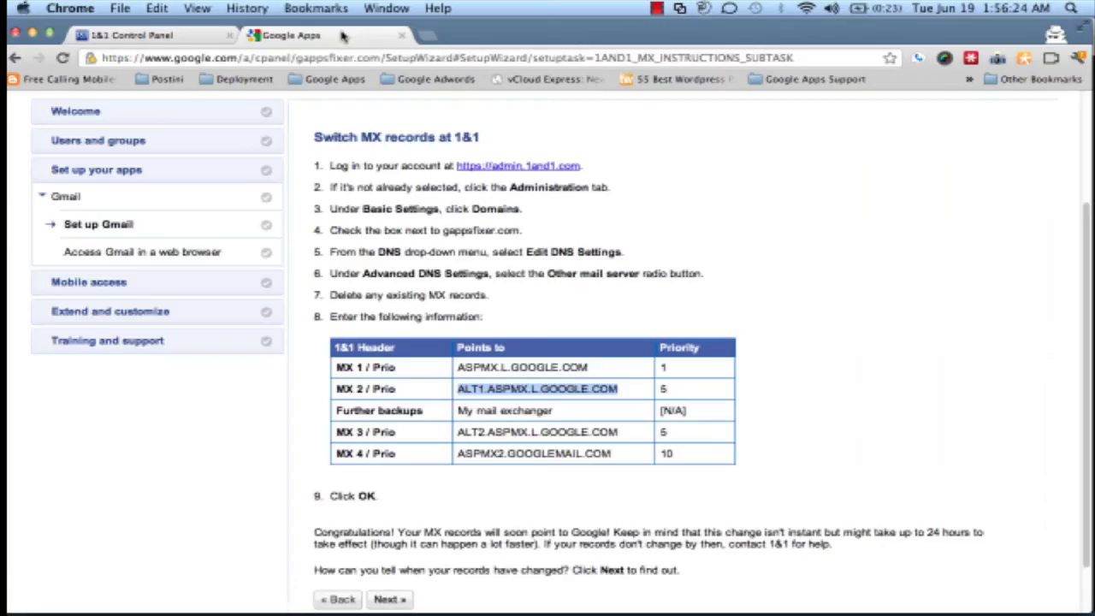
drag(460, 432, 611, 444)
right_click(586, 434)
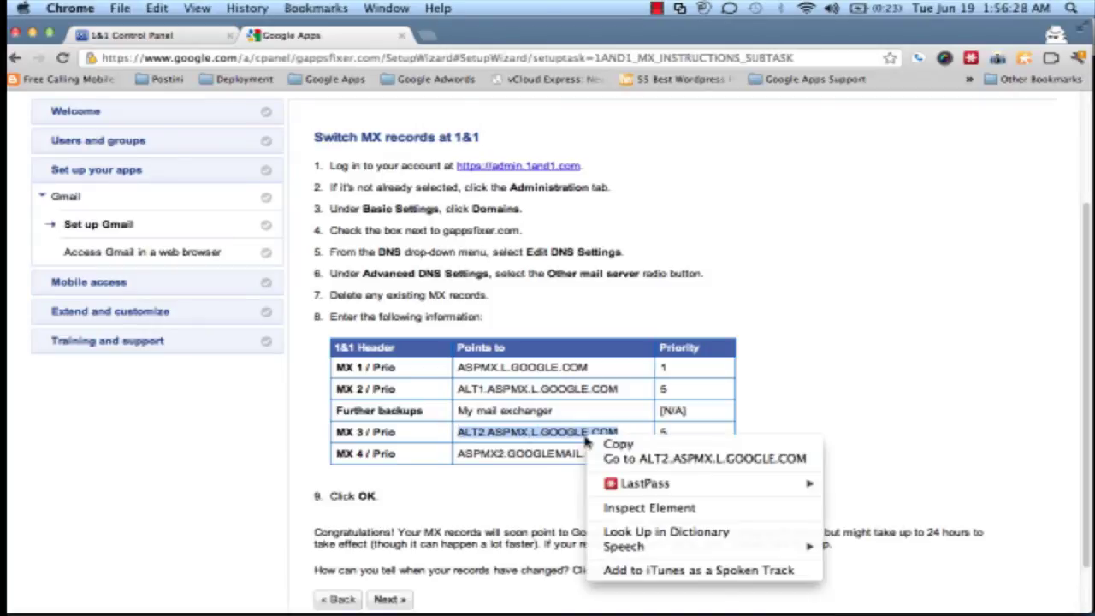
click(599, 444)
Back in the 1&1 Control Panel, paste ALT2.ASPMX.L.GOOGLE.COM as the MX 3 server with priority 30
click(144, 36)
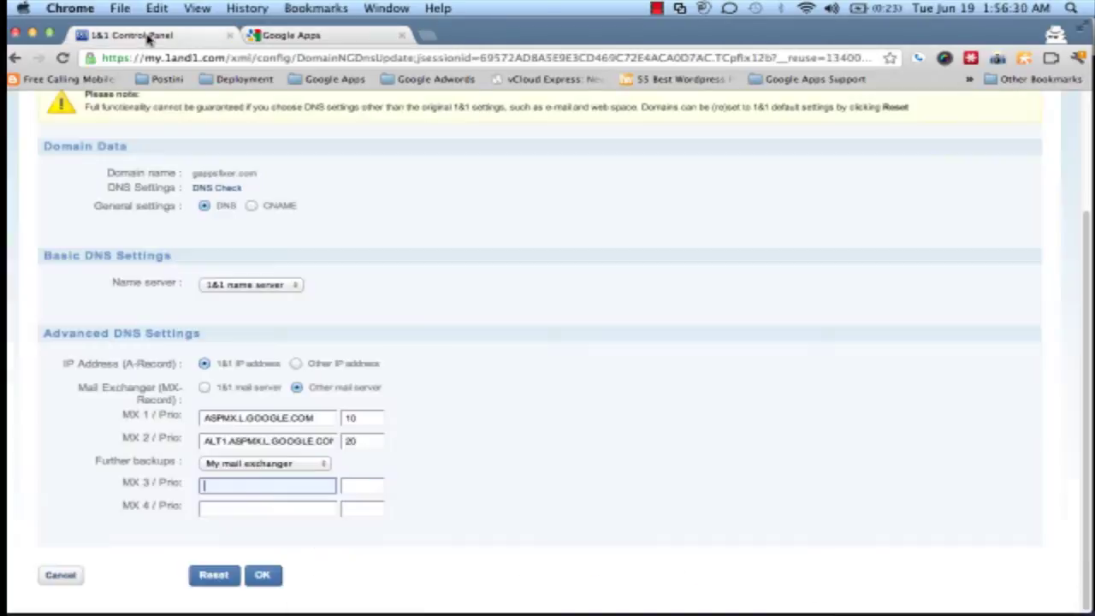
click(242, 485)
right_click(237, 493)
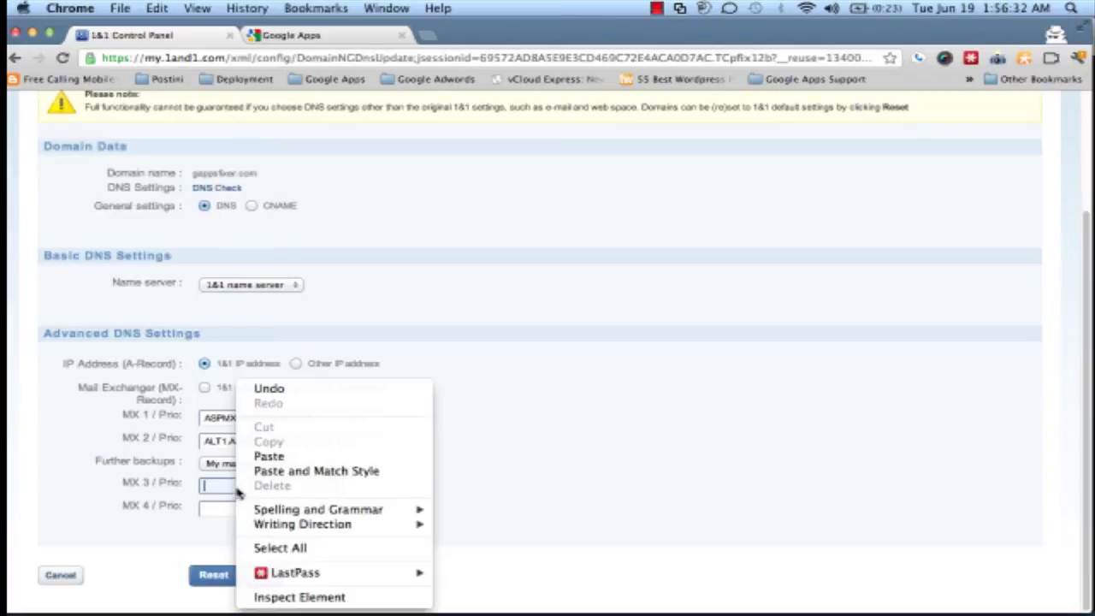
click(268, 456)
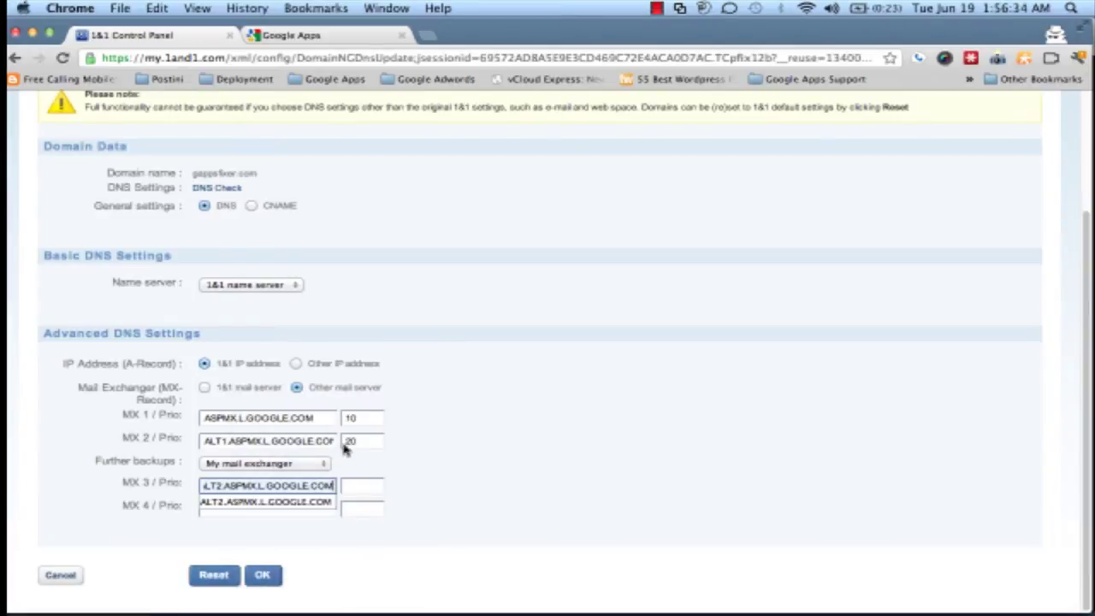
click(364, 485)
text(30)
Copy the MX 4 server address ASPMX2.GOOGLEMAIL.COM from the Google Apps setup instructions
click(289, 510)
click(318, 43)
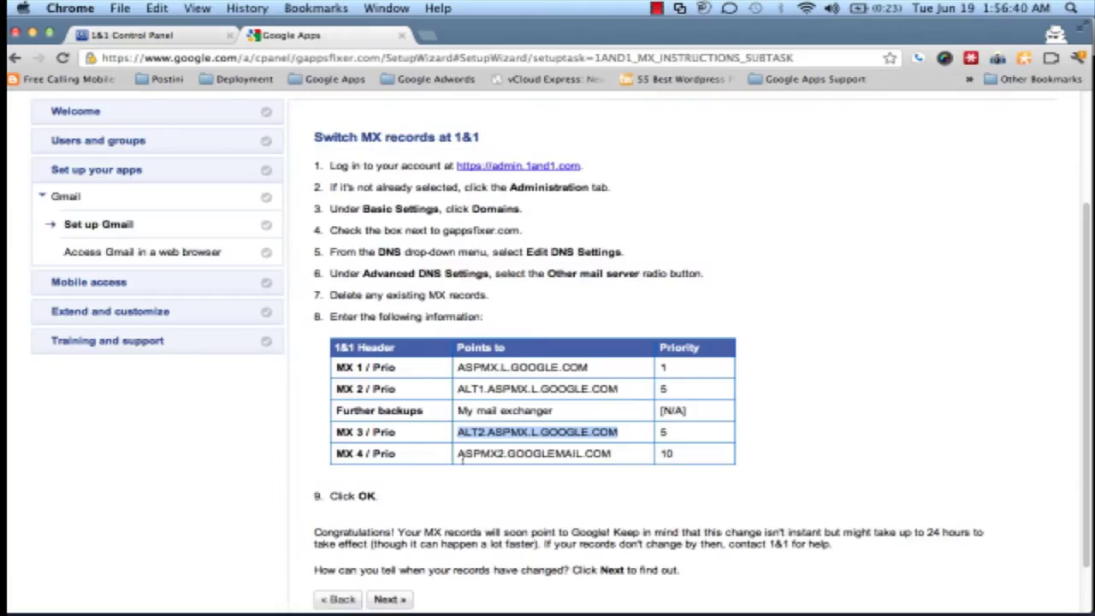
drag(459, 457, 616, 460)
right_click(590, 447)
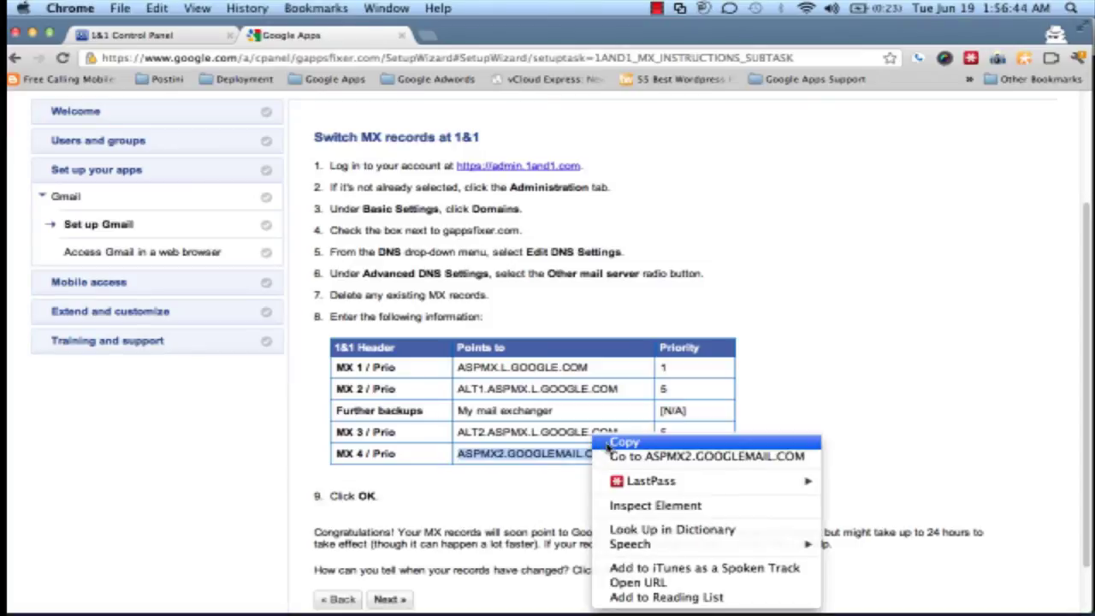
click(607, 440)
Back in the 1&1 Control Panel, paste ASPMX2.GOOGLEMAIL.COM as the MX 4 server with priority 40 and save the DNS settings
click(164, 36)
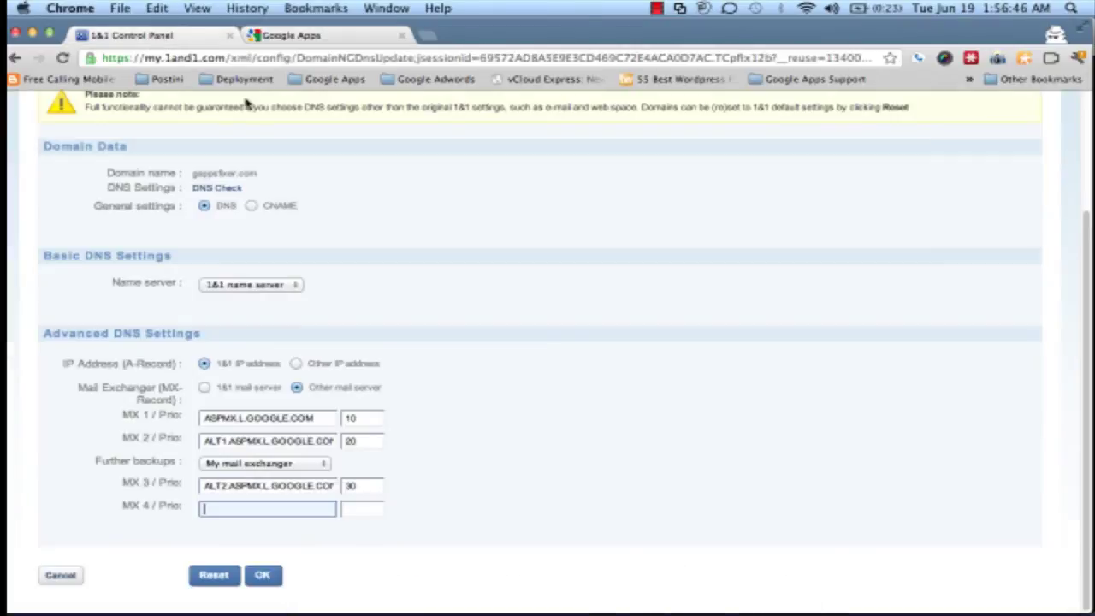
right_click(241, 509)
click(276, 457)
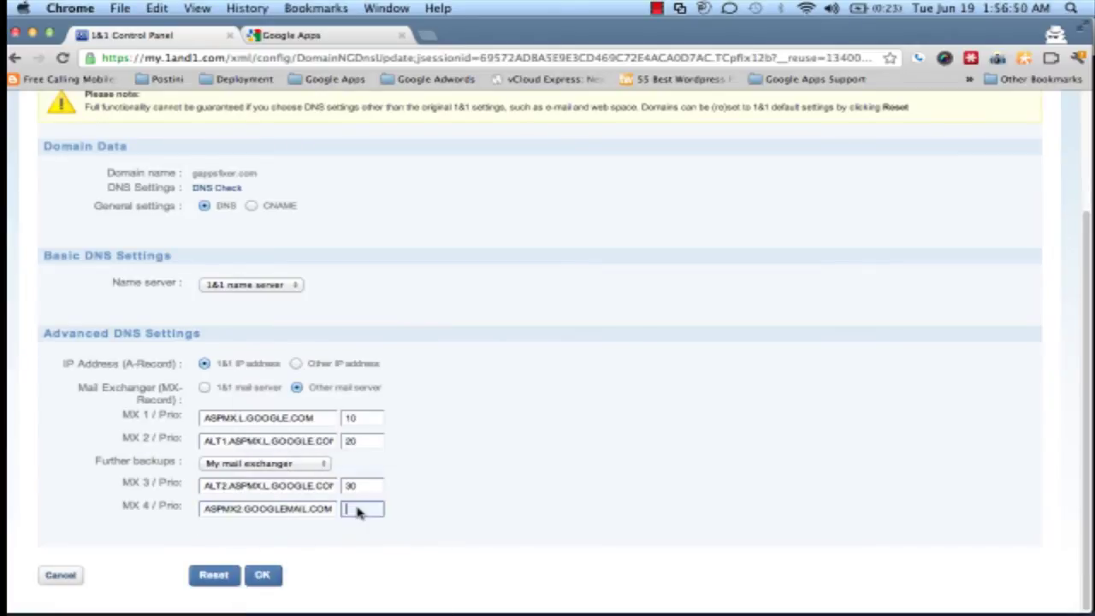
text(40)
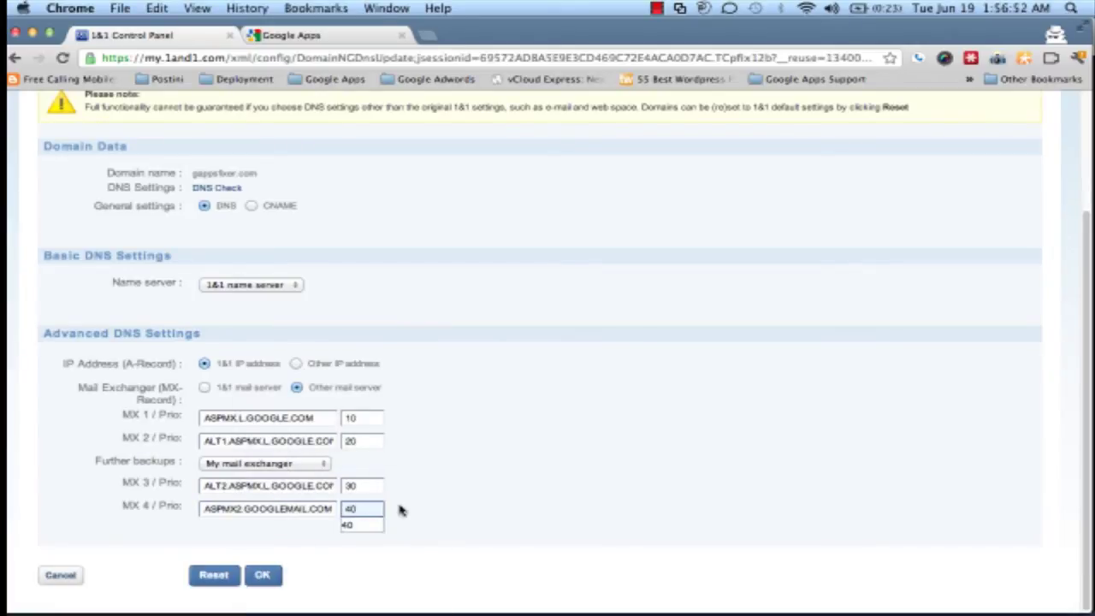
click(264, 579)
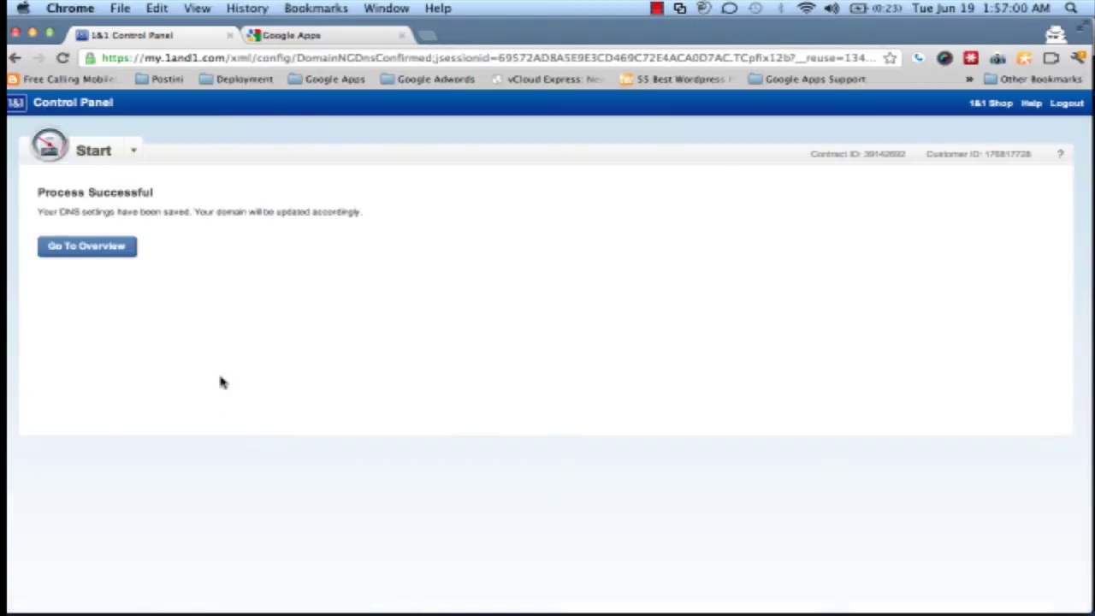
click(97, 247)
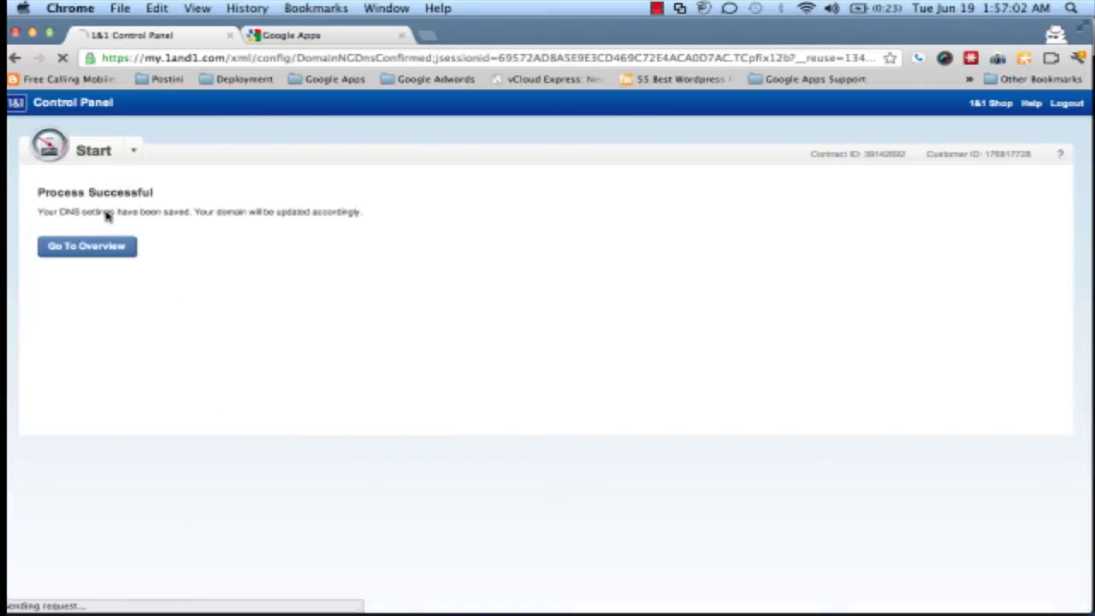
Back in the Google Apps setup wizard, confirm that gappsfixer.com's MX records were changed to route mail to Google
click(292, 35)
scroll(779, 278, down, 2)
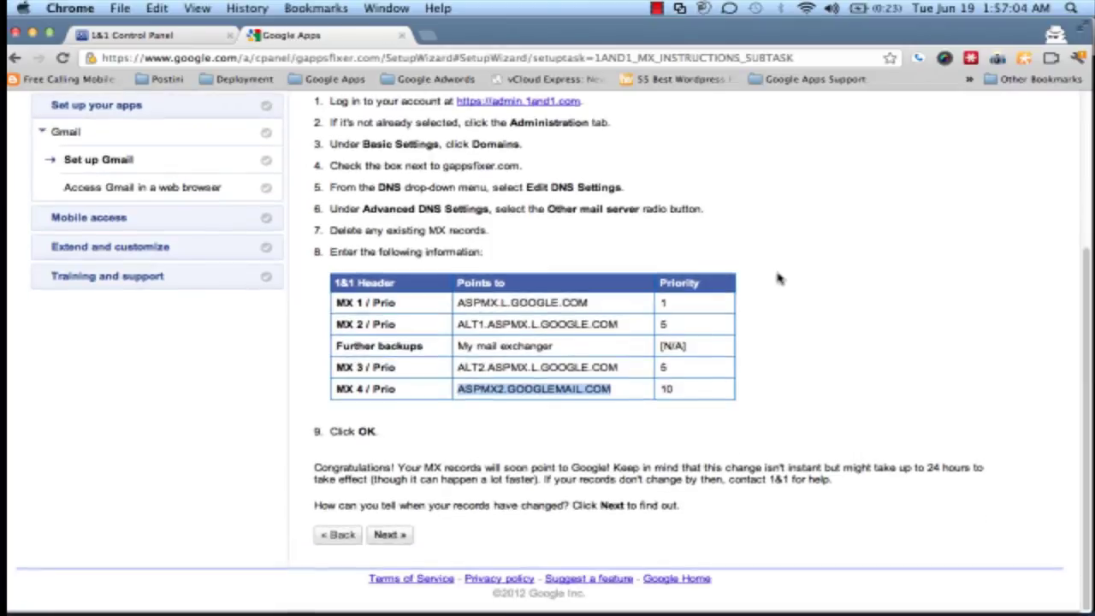
click(390, 535)
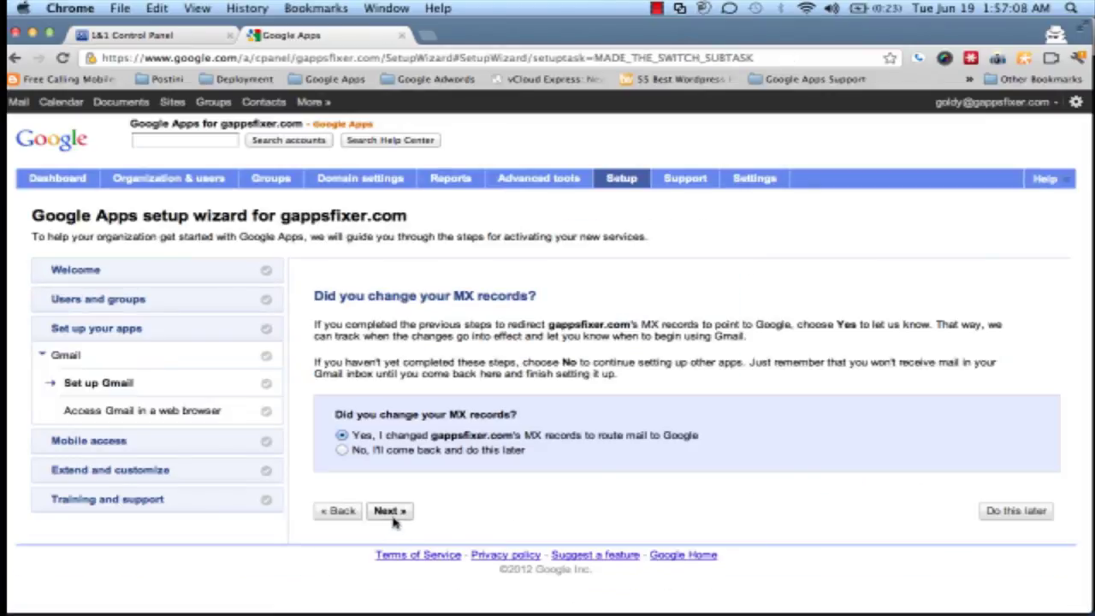
click(394, 516)
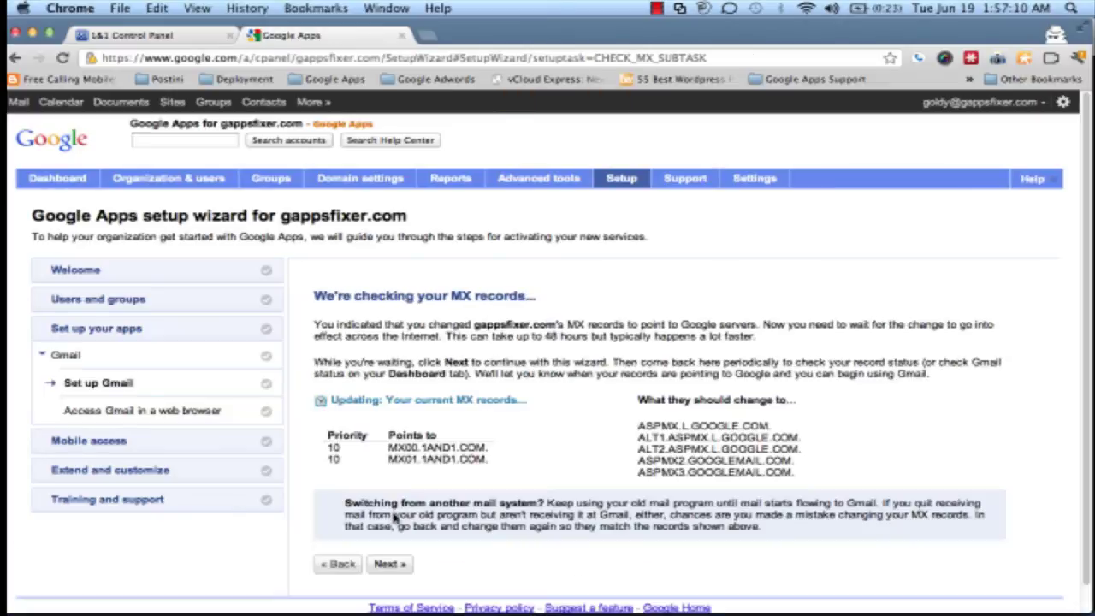
Continue the setup wizard past the MX record check and Gmail browser access pages to the Mobile access section
click(390, 564)
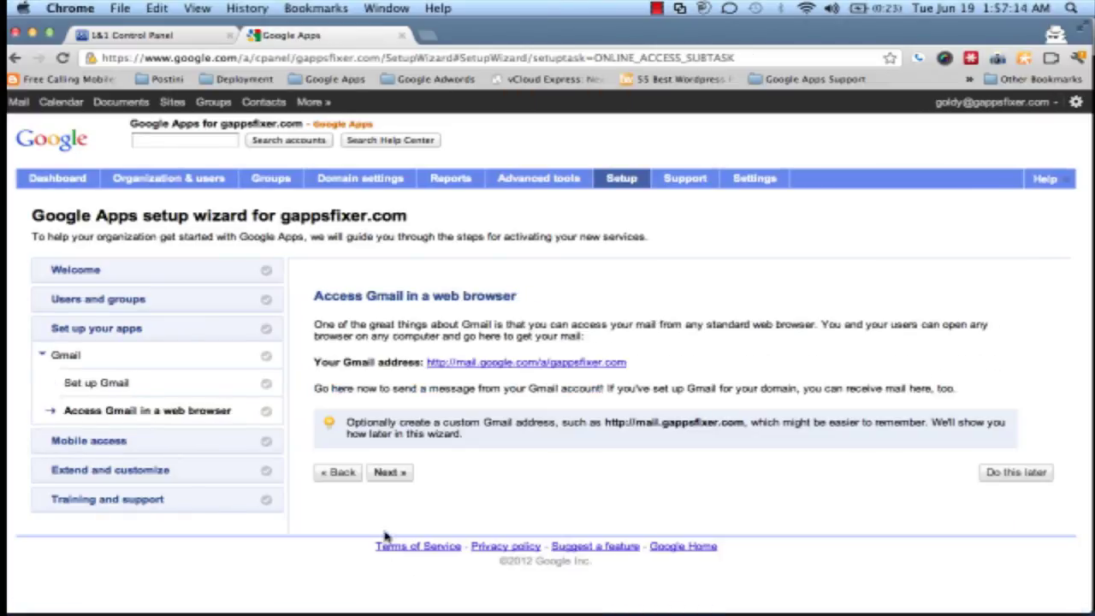
click(400, 479)
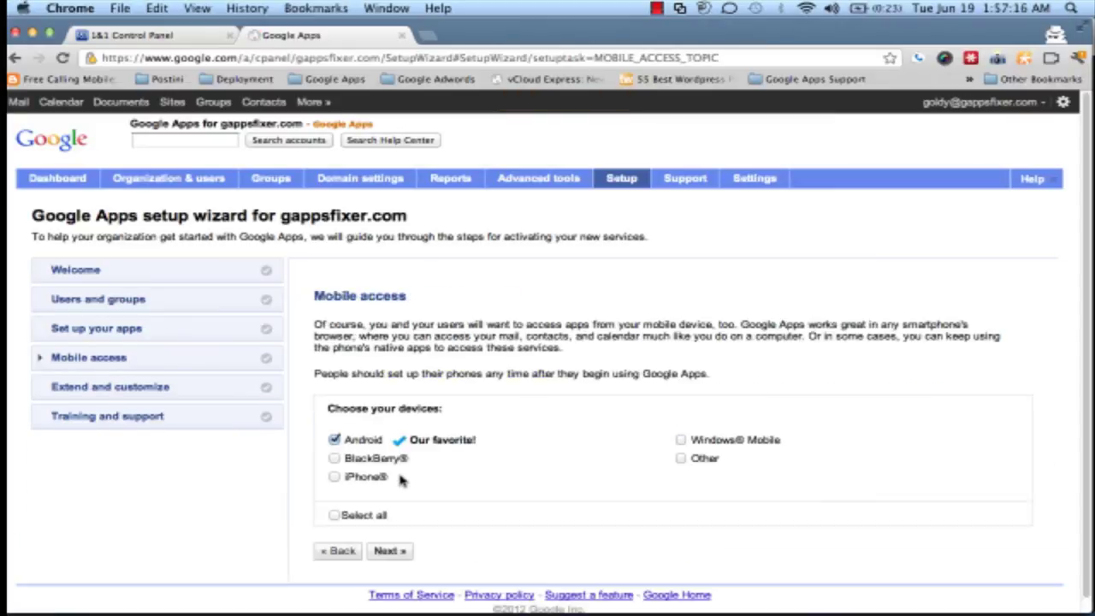